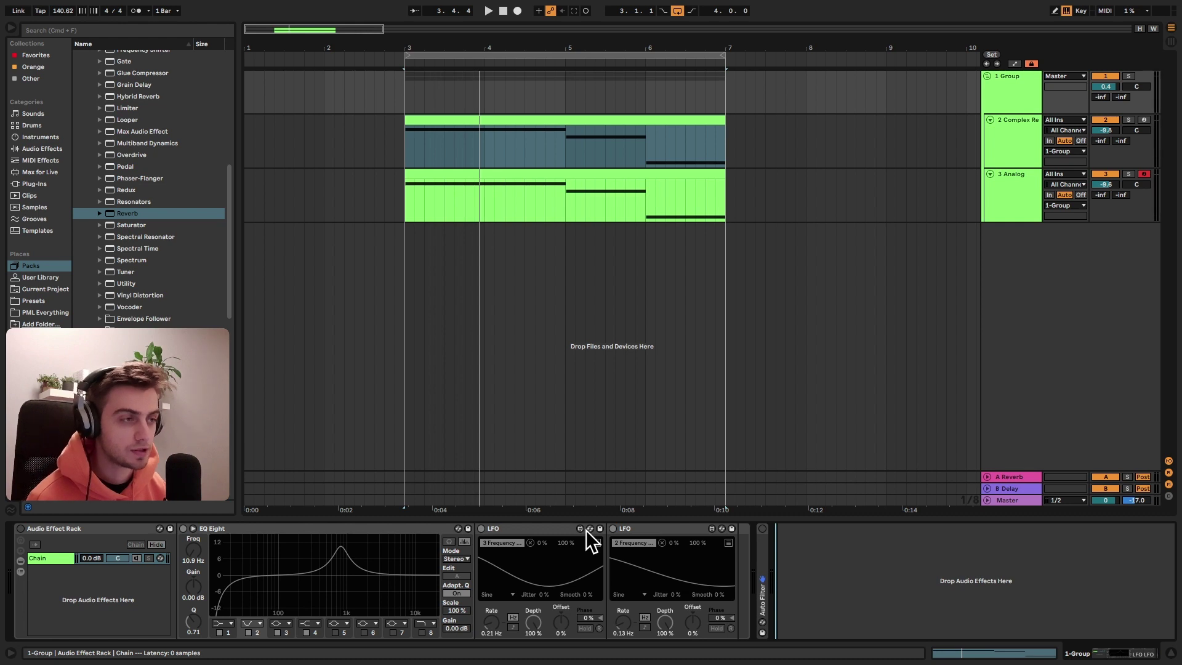
Step: Look through the Complex Reese, Analog and chord generator devices
left_click(602, 120)
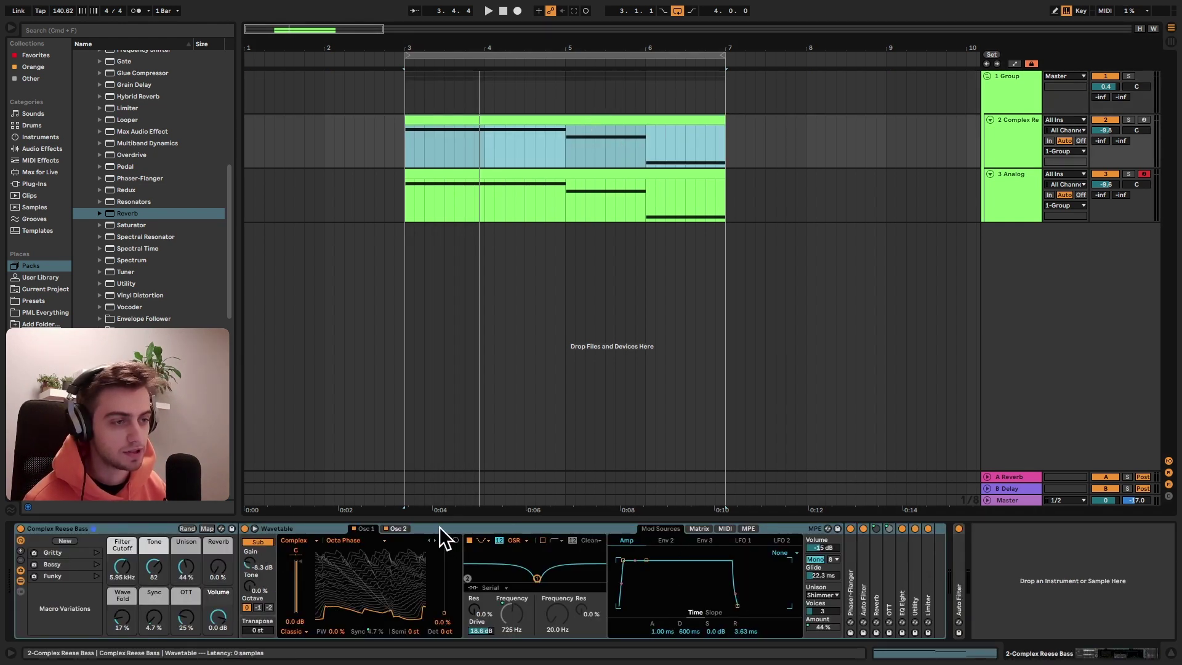
left_click(485, 174)
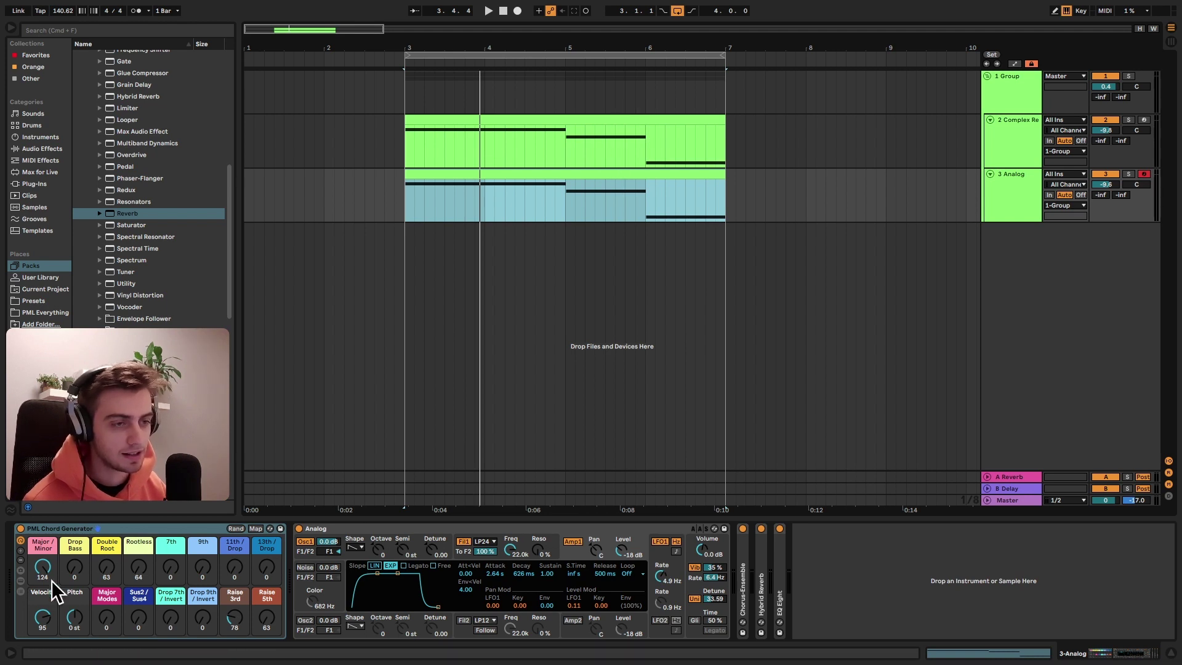
left_click(24, 526)
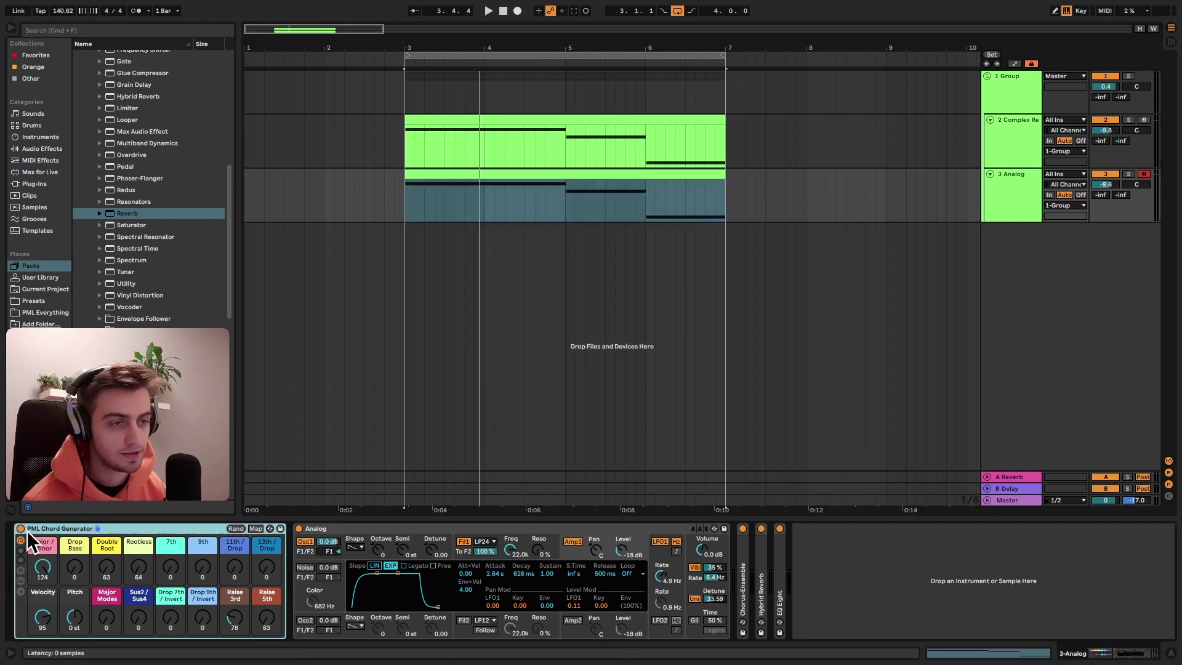
Step: Return to the Group track, start the loop and switch its Audio Effect Rack on
left_click(403, 94)
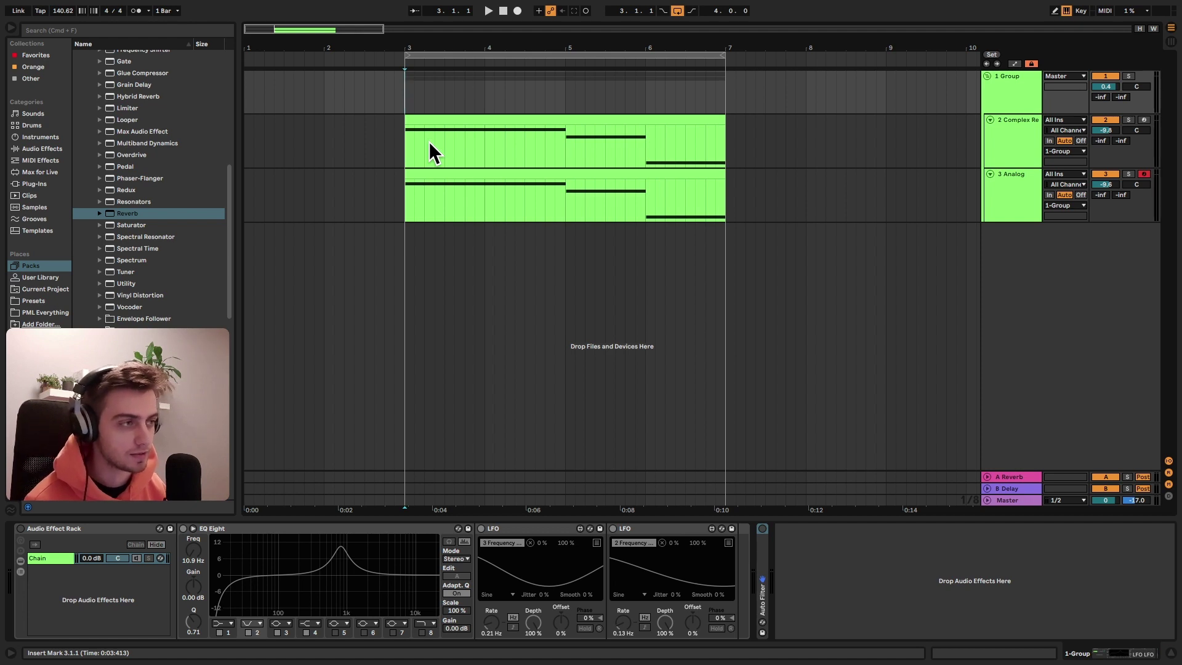
key("space")
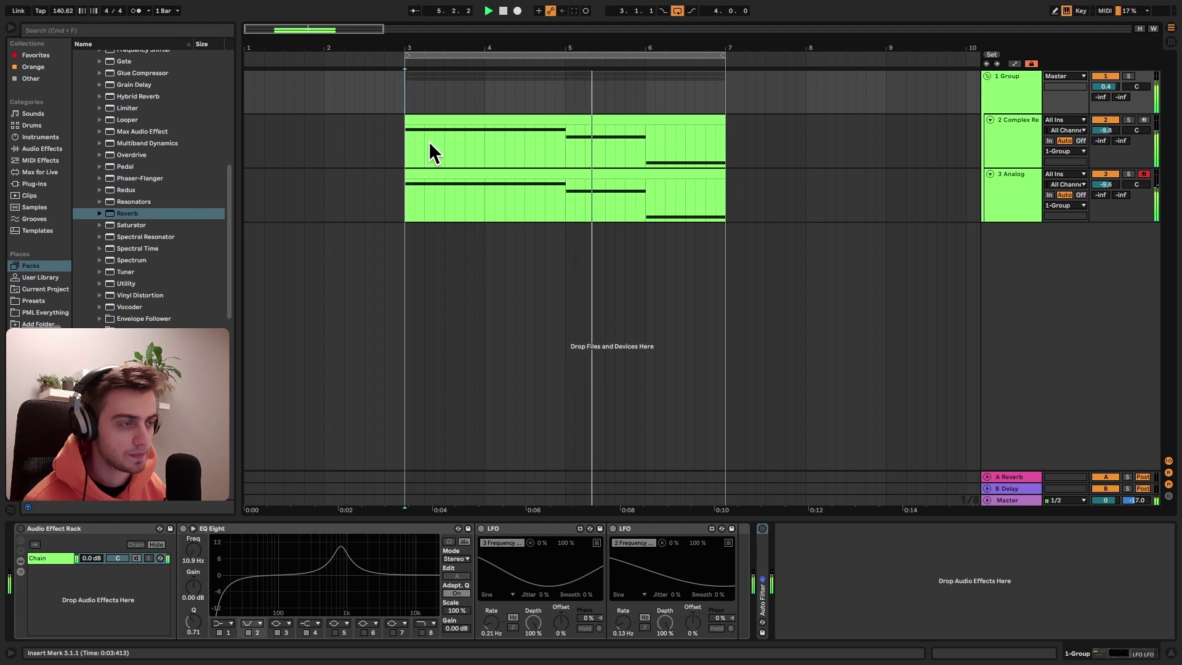
left_click(20, 528)
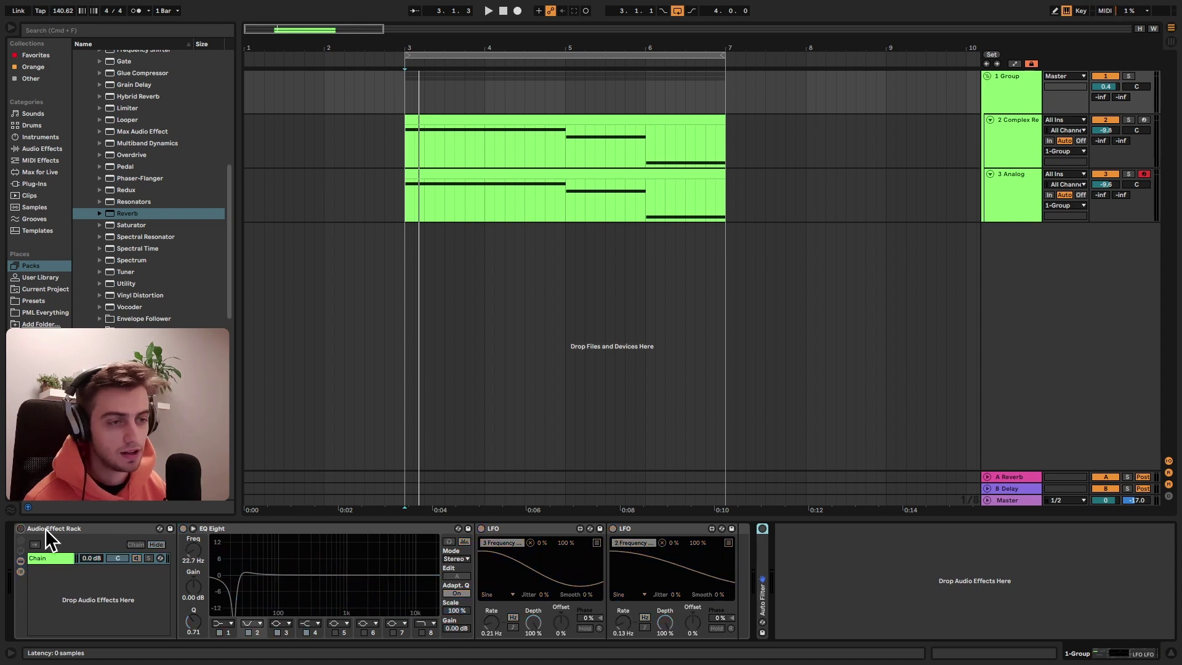
Step: Fold the effect rack and load EQ Eight from Audio Effects onto the Group track
double_click(46, 528)
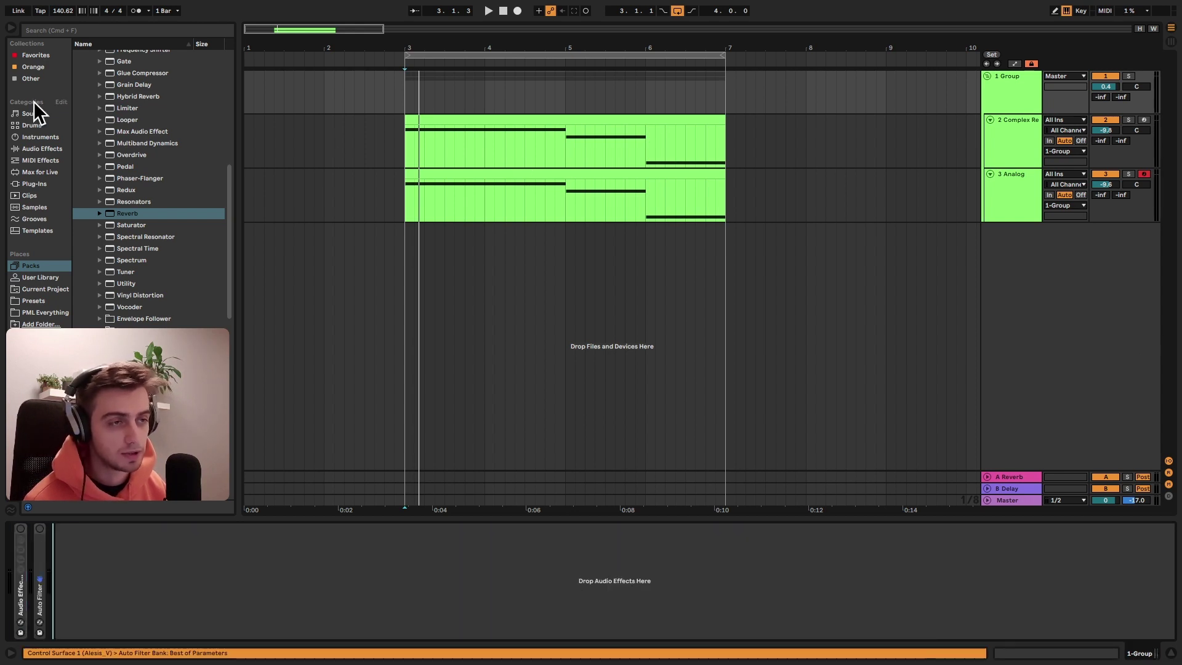
double_click(19, 588)
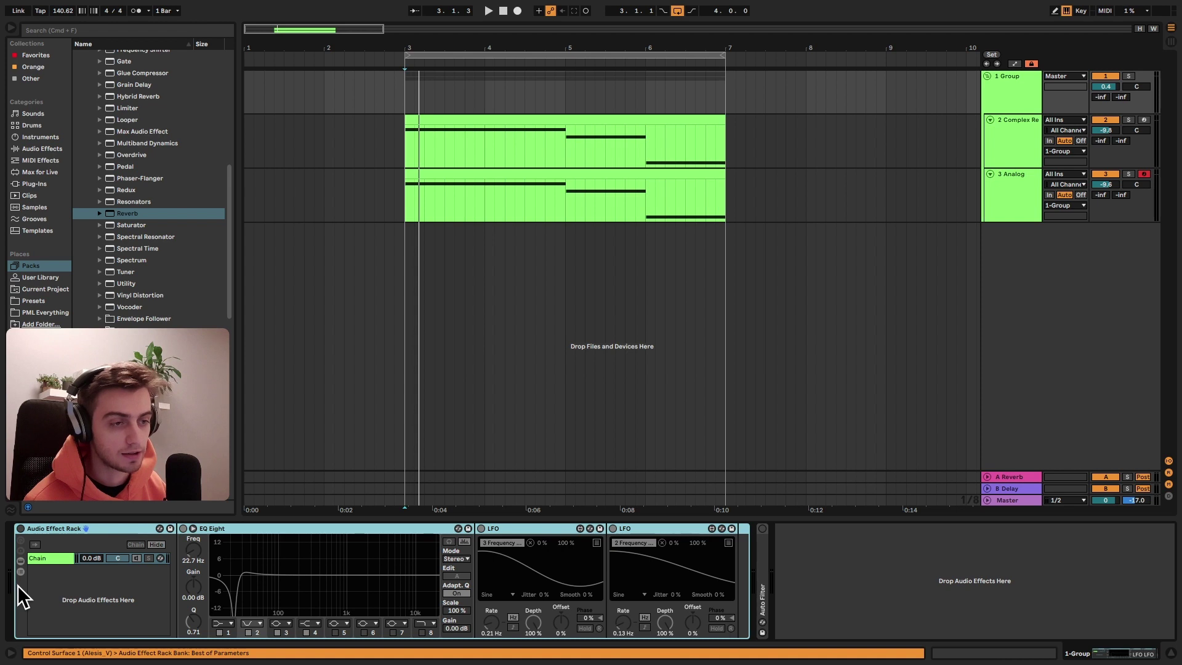
double_click(47, 528)
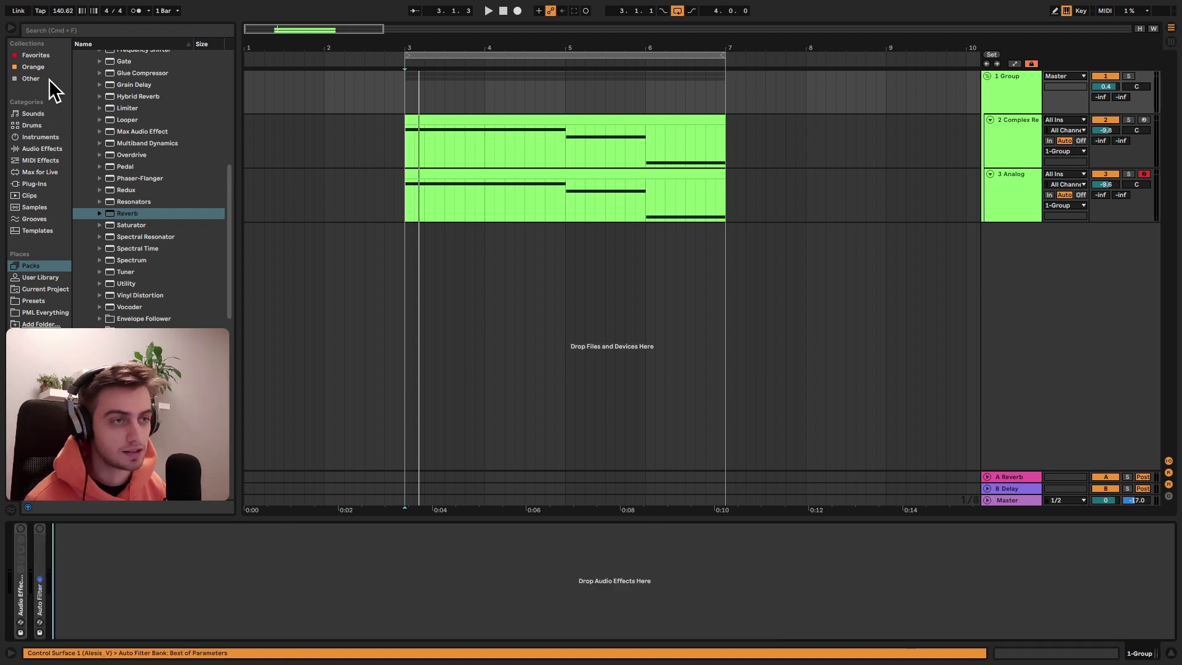
left_click(42, 148)
double_click(101, 54)
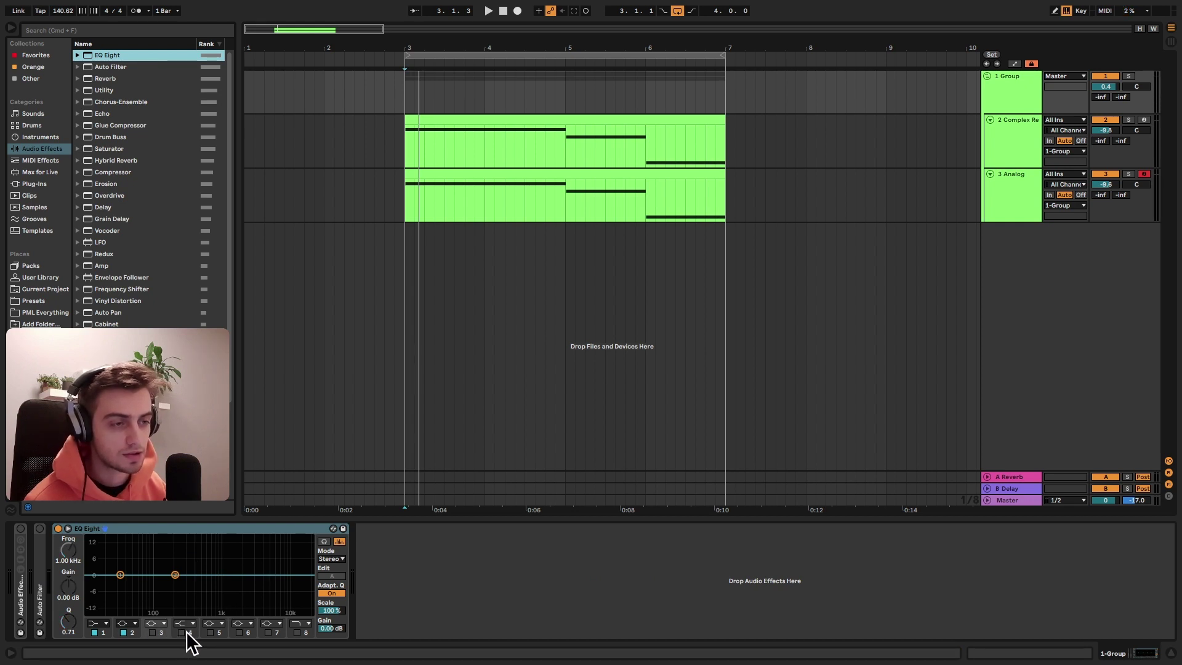
Step: Make EQ band 1 an 11 dB bell boost near 39 Hz and band 2 a 391 Hz notch
left_click(95, 624)
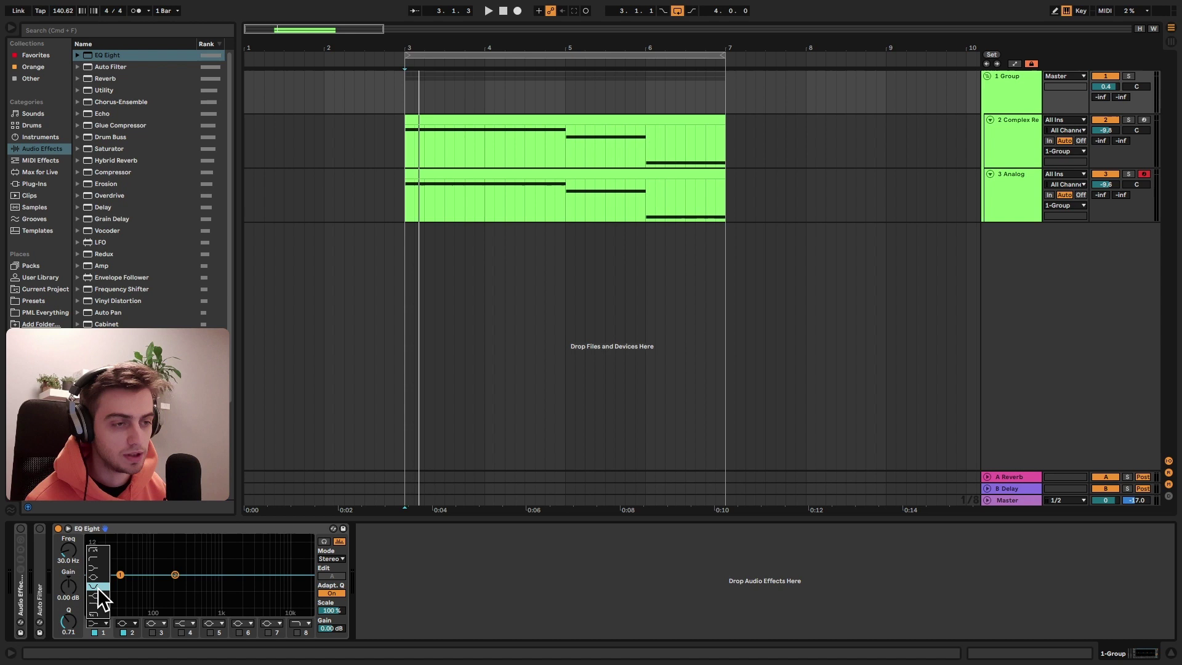
left_click_drag(120, 574, 128, 547)
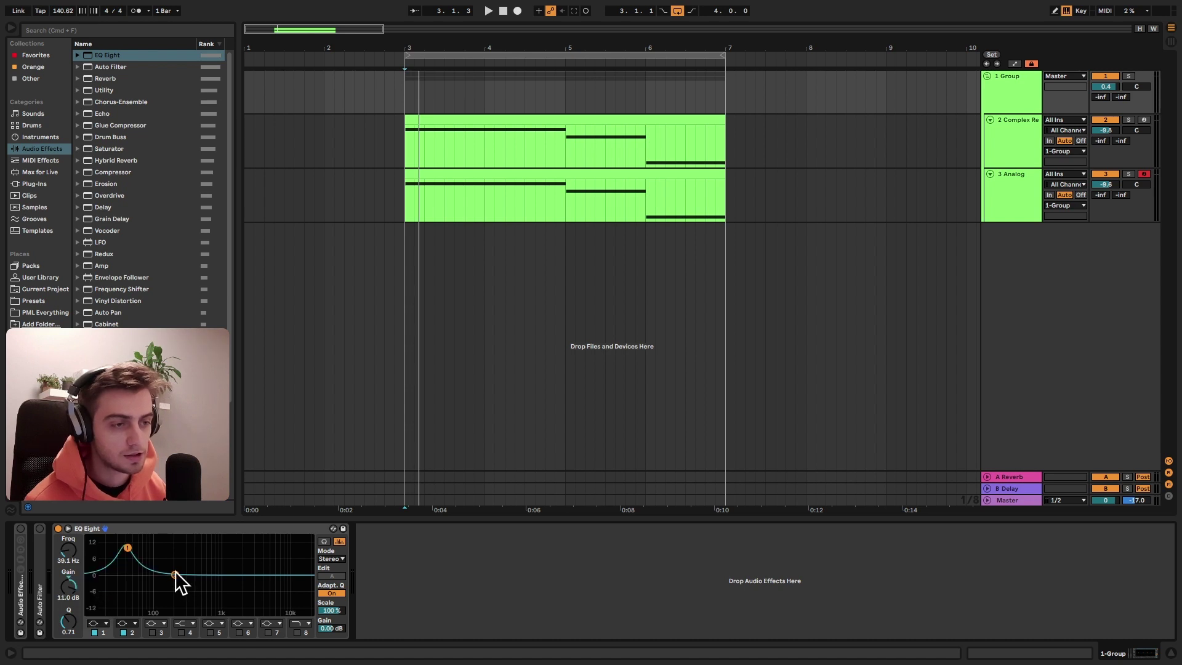
left_click(128, 621)
left_click(132, 605)
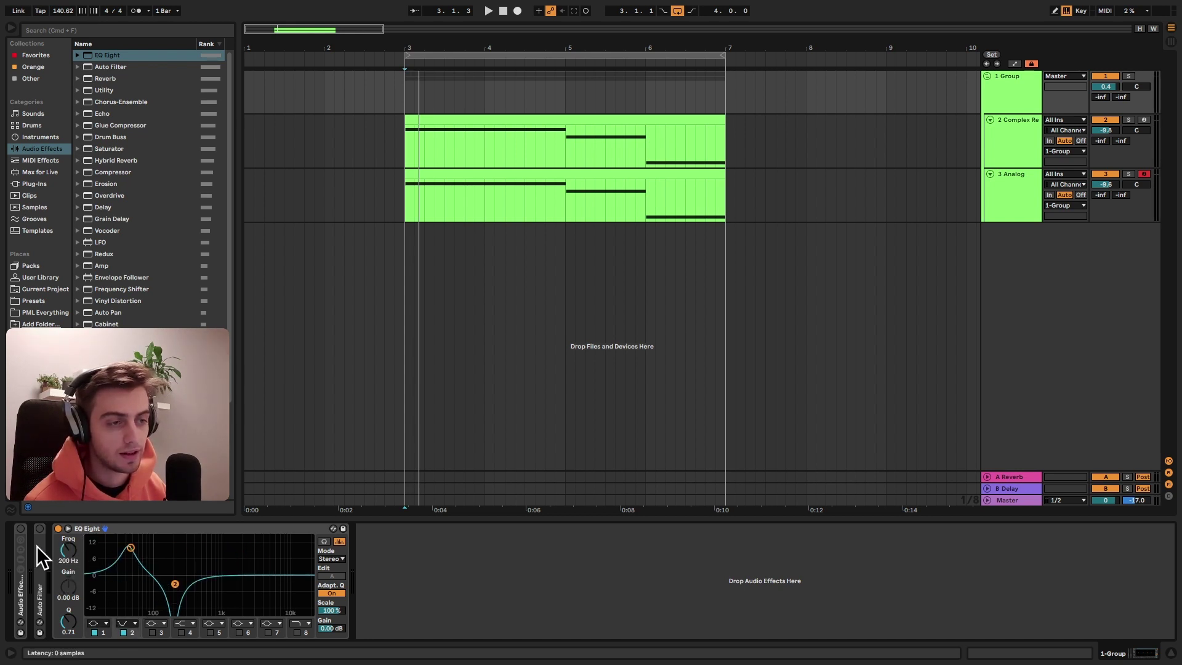
left_click_drag(202, 583, 194, 583)
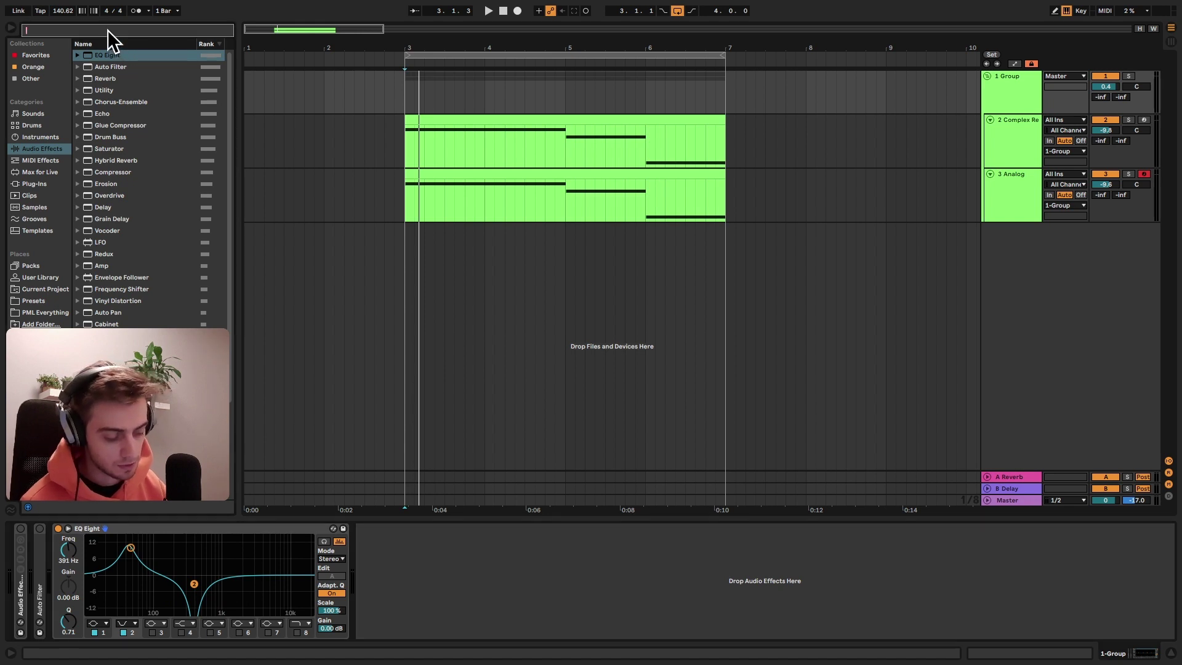
Step: Load an LFO after the EQ, map it to band 2 frequency, and set its rate to 0.21 Hz
type("lfo")
double_click(96, 54)
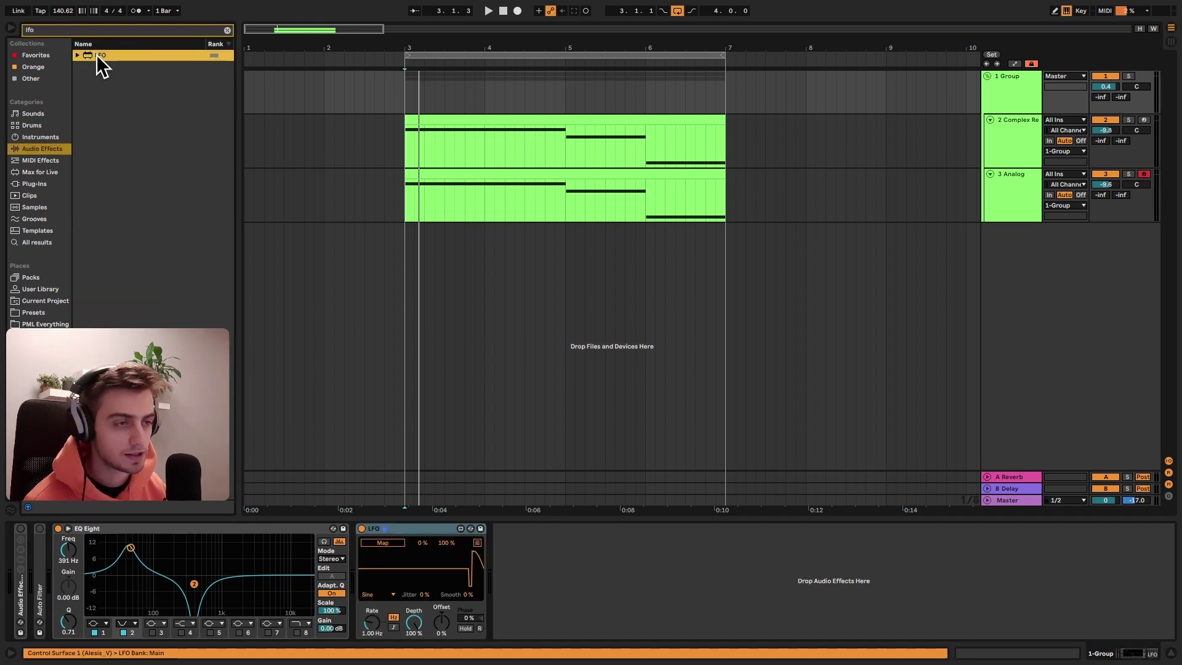
left_click(396, 541)
left_click(68, 551)
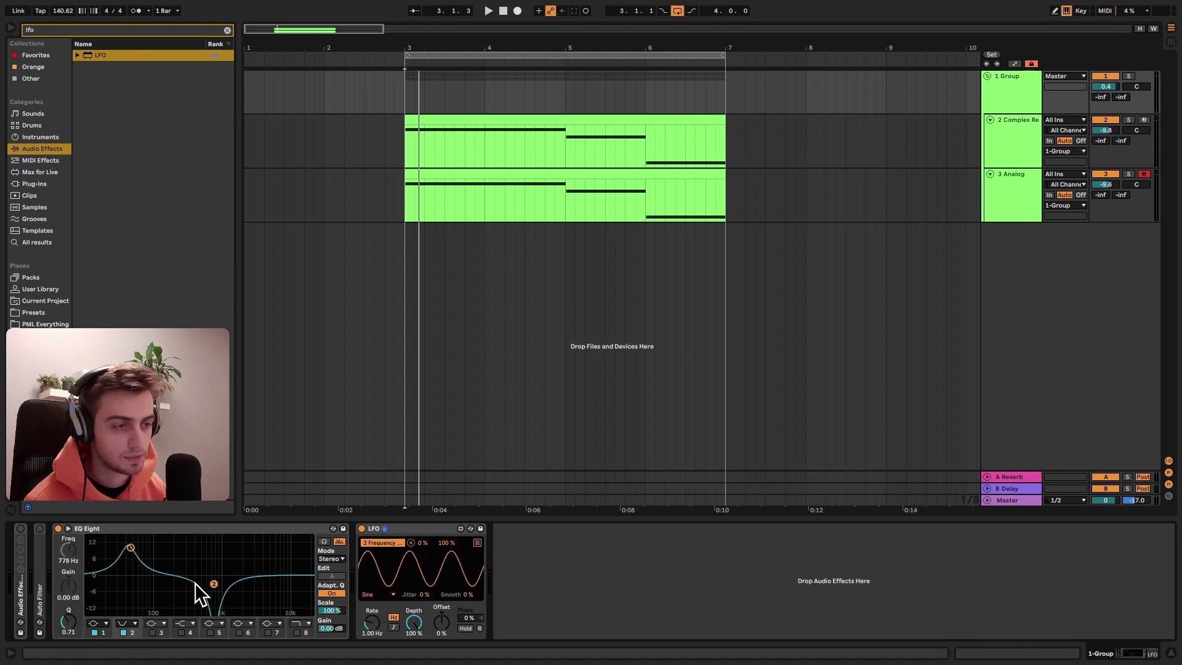
mouse_move(374, 619)
left_mouse_down()
mouse_move(375, 640)
mouse_move(374, 619)
left_mouse_up()
Step: Duplicate the LFO and remap the copy to EQ Eight band 1 frequency
left_click(387, 525)
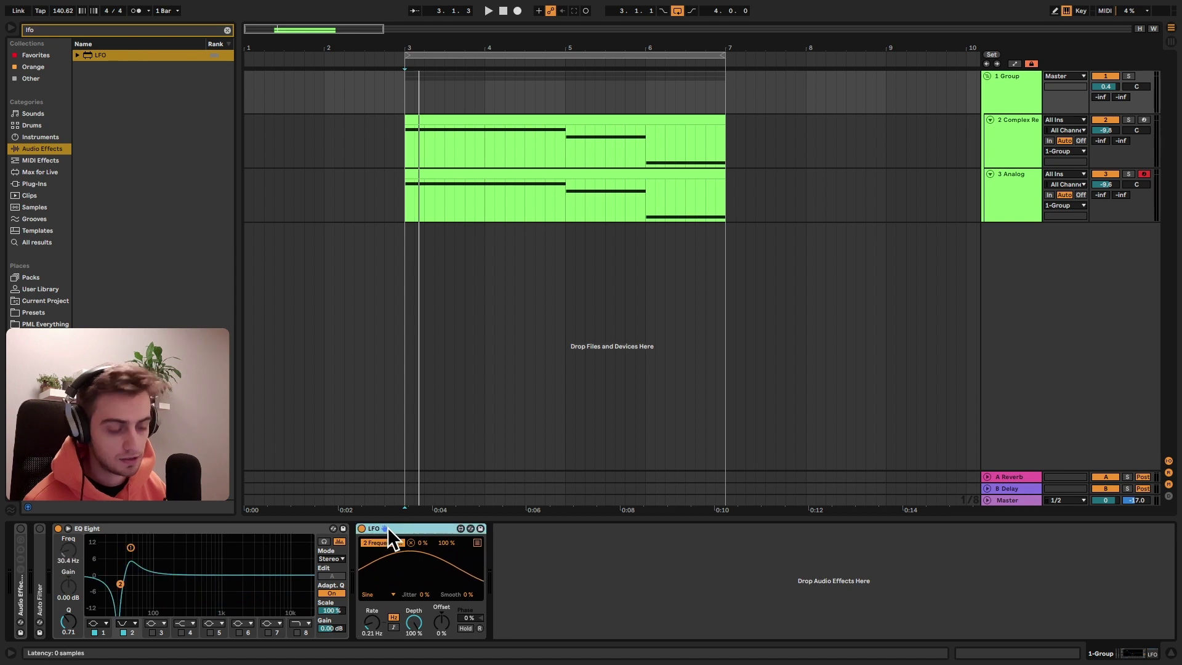
key("ctrl+d")
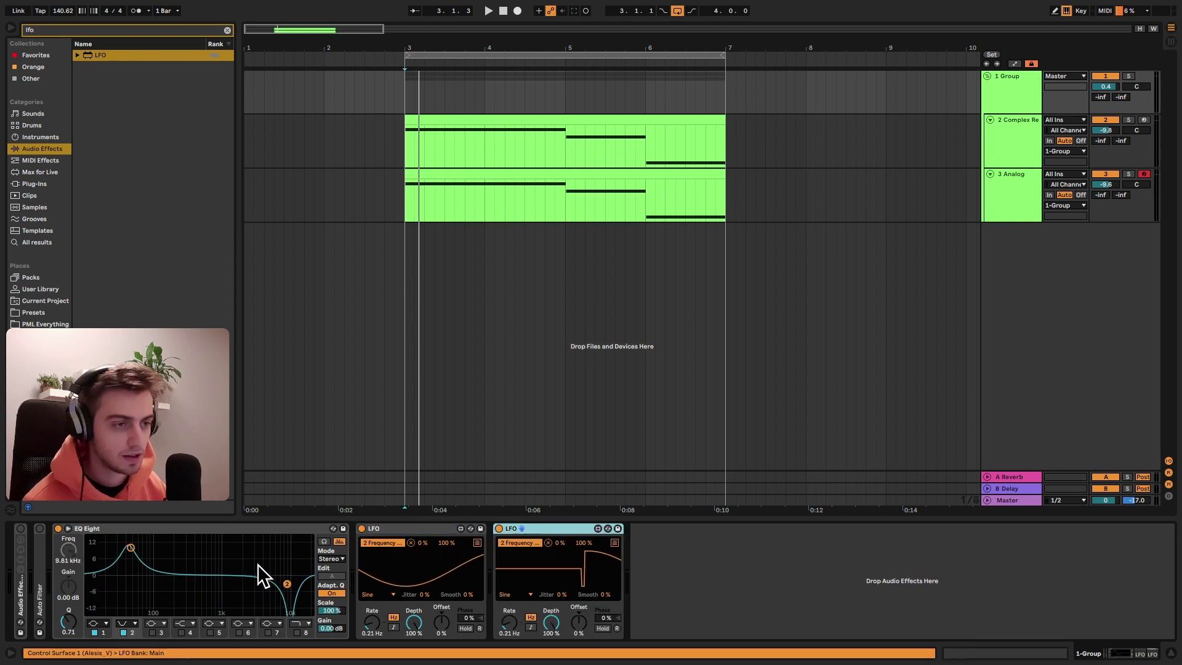
left_click(548, 542)
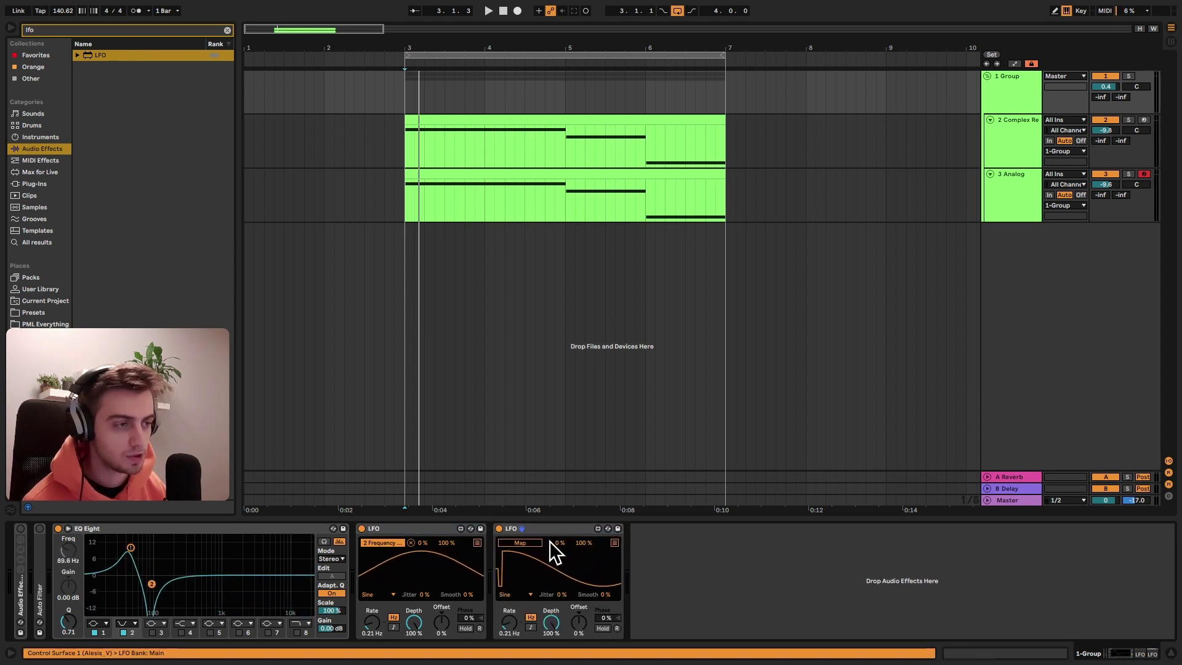
left_click(130, 547)
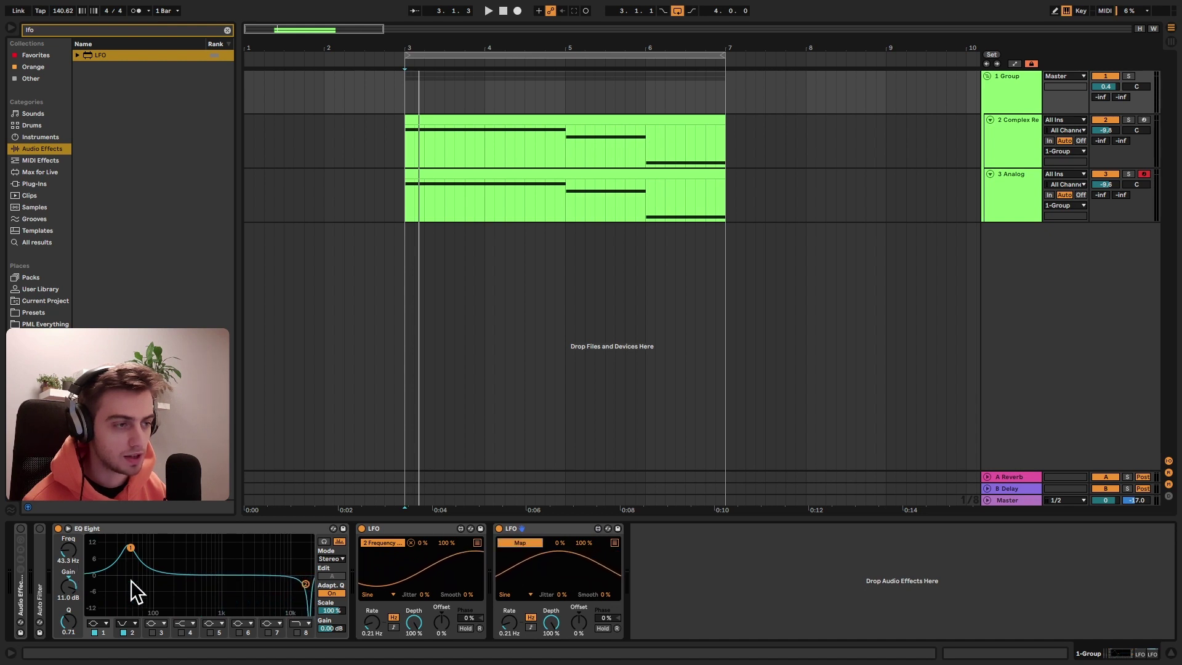
left_click(69, 549)
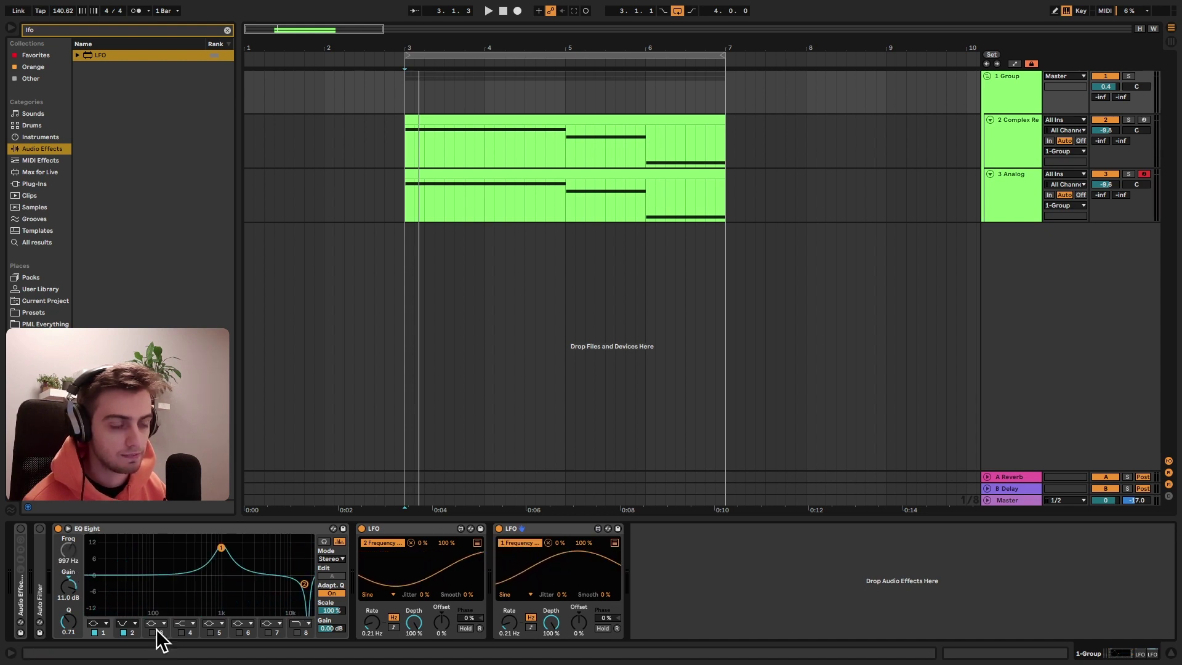
Step: Check the Complex Reese instrument, return to the group's effect chain and start playback
left_click(508, 119)
left_click(1018, 102)
key("space")
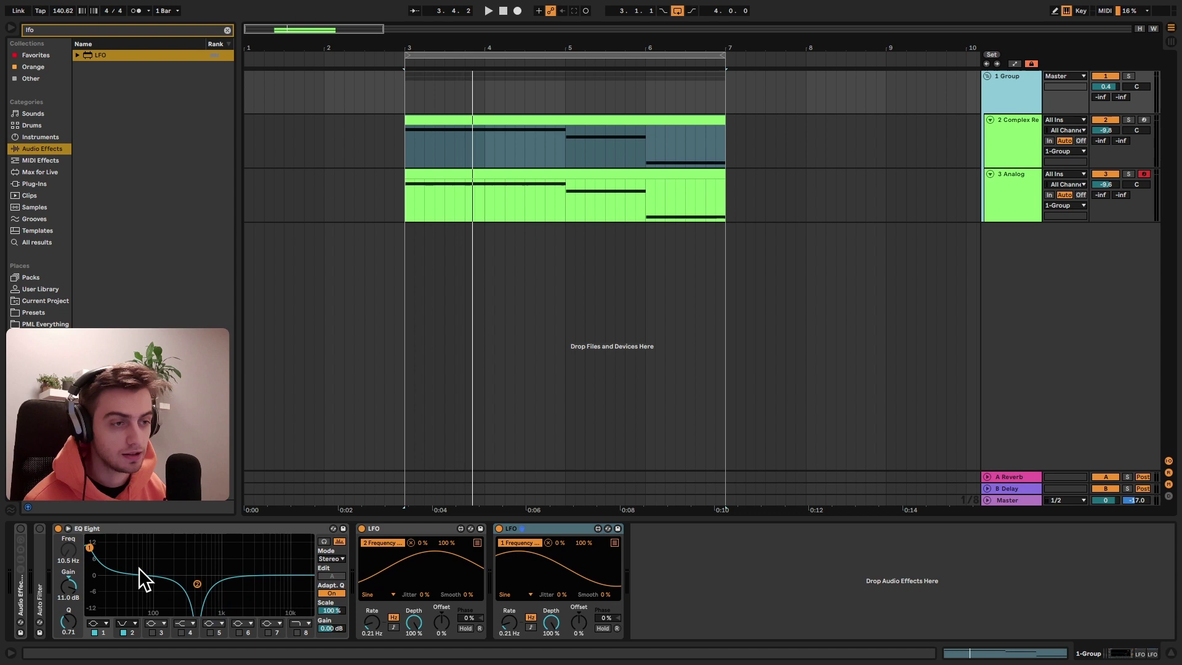
Step: Select EQ Eight and both LFOs, group them with Ctrl+G, and name the rack 'Pad Modulation'
left_click(223, 529)
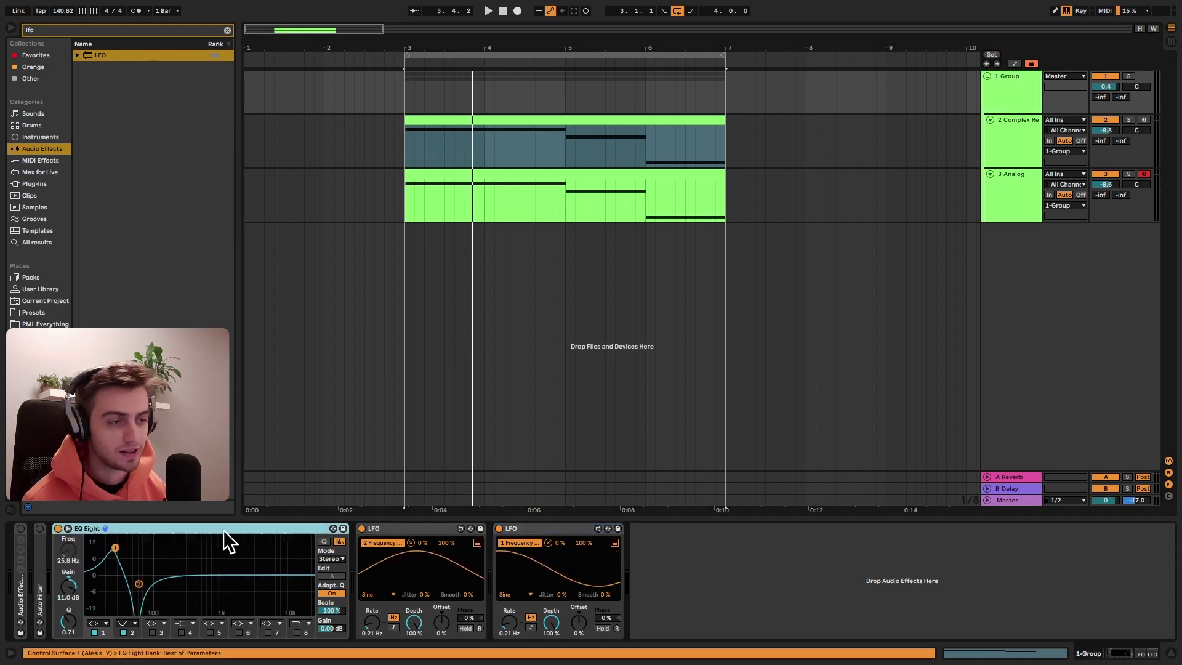
key("ctrl+a")
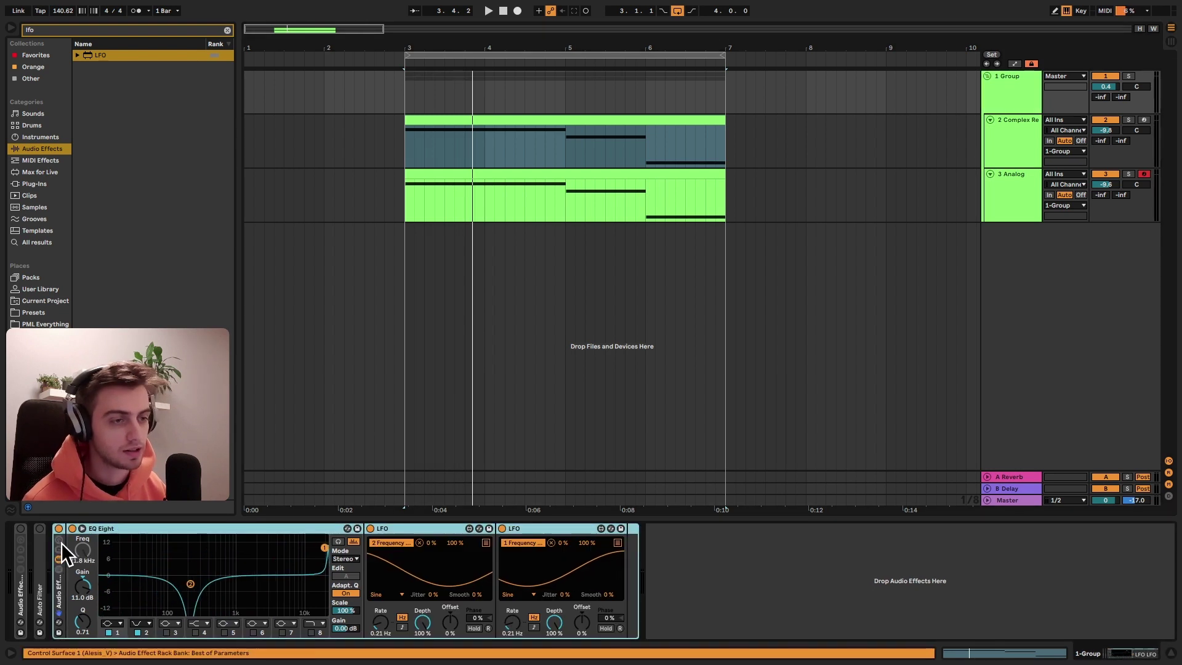
key("ctrl+g")
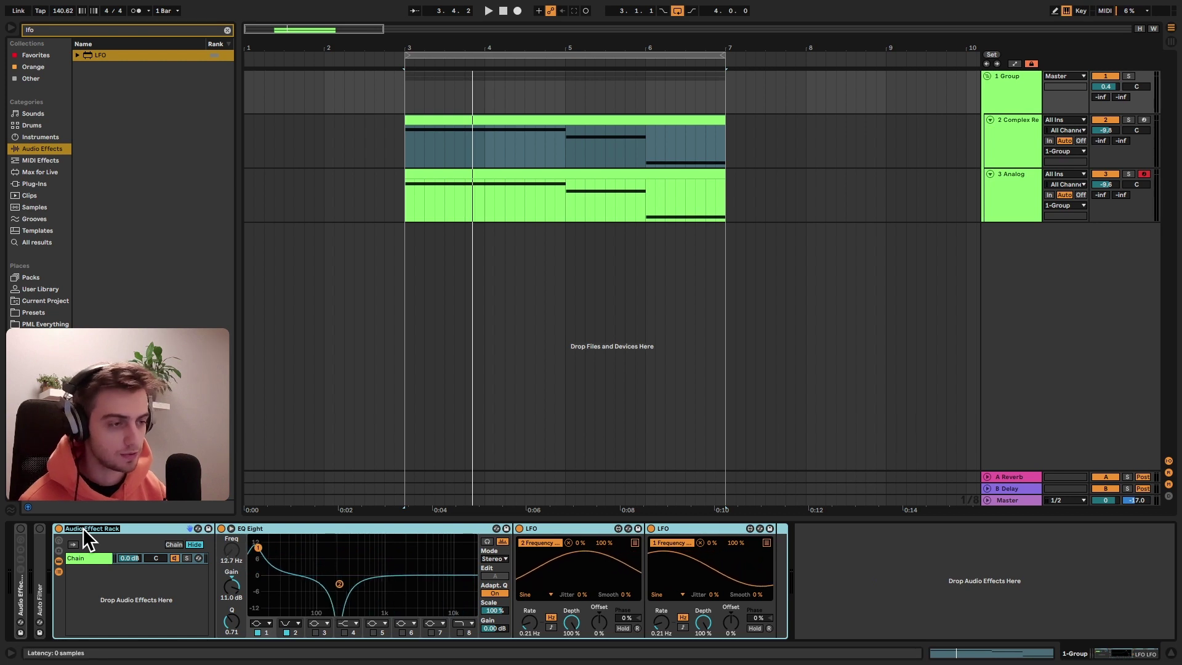
type("Pad Modulation")
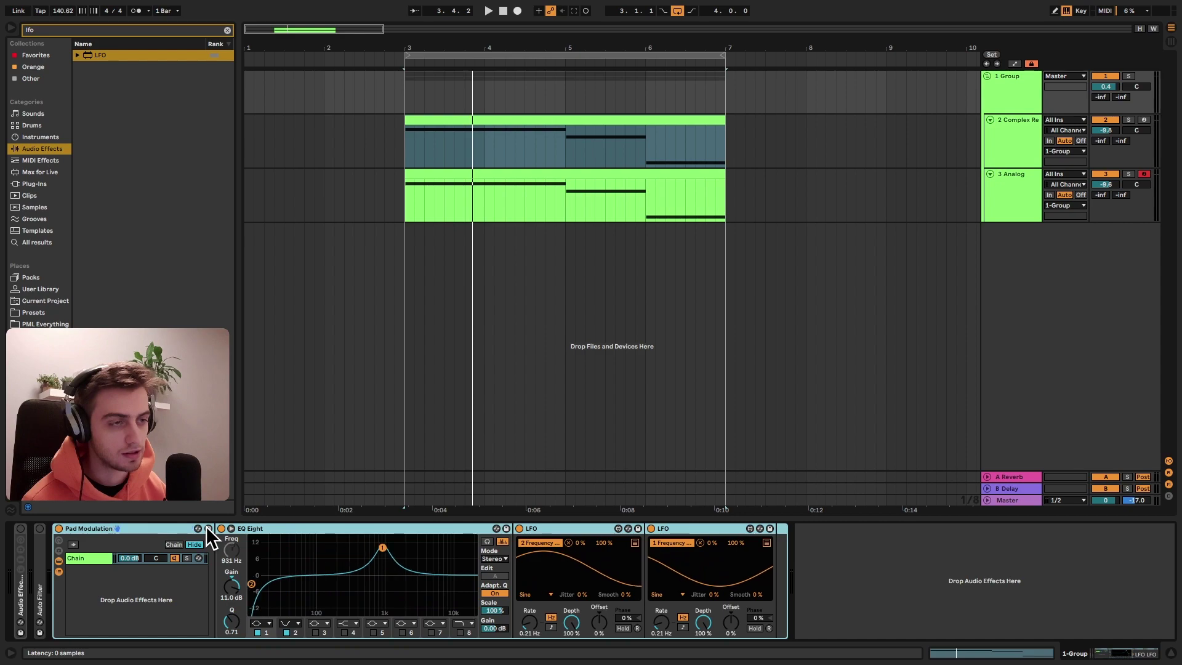
left_click(207, 528)
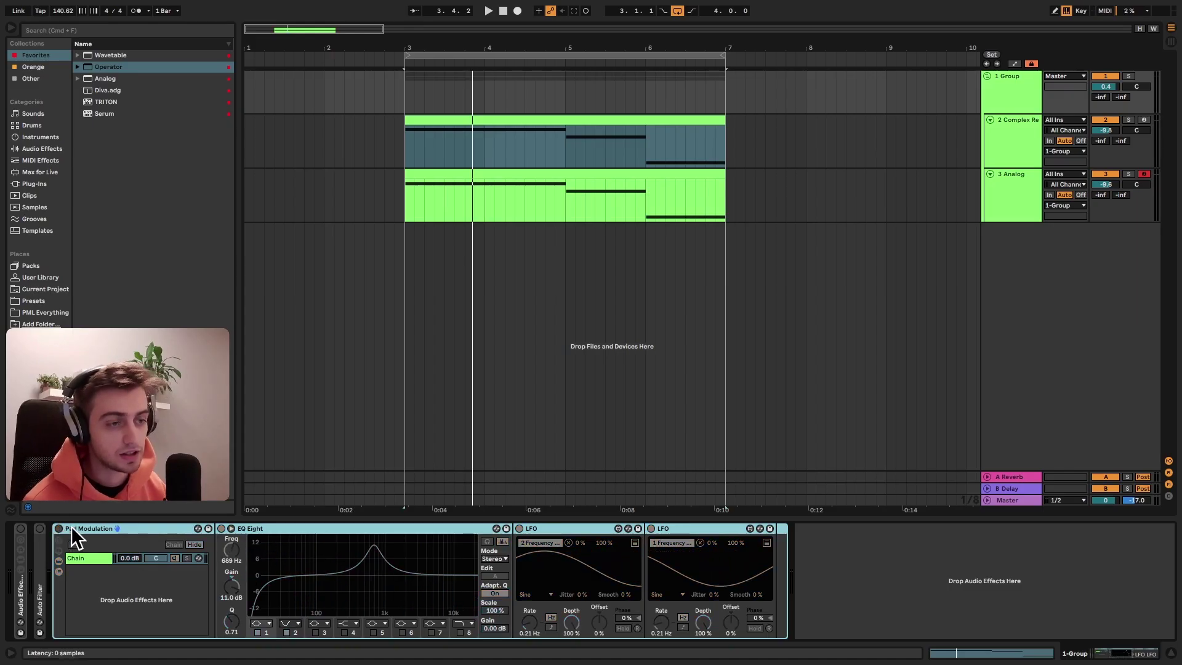
Step: Collapse Pad Modulation, move Auto Filter after it, expand it, and nudge Morph toward a band shape
double_click(71, 527)
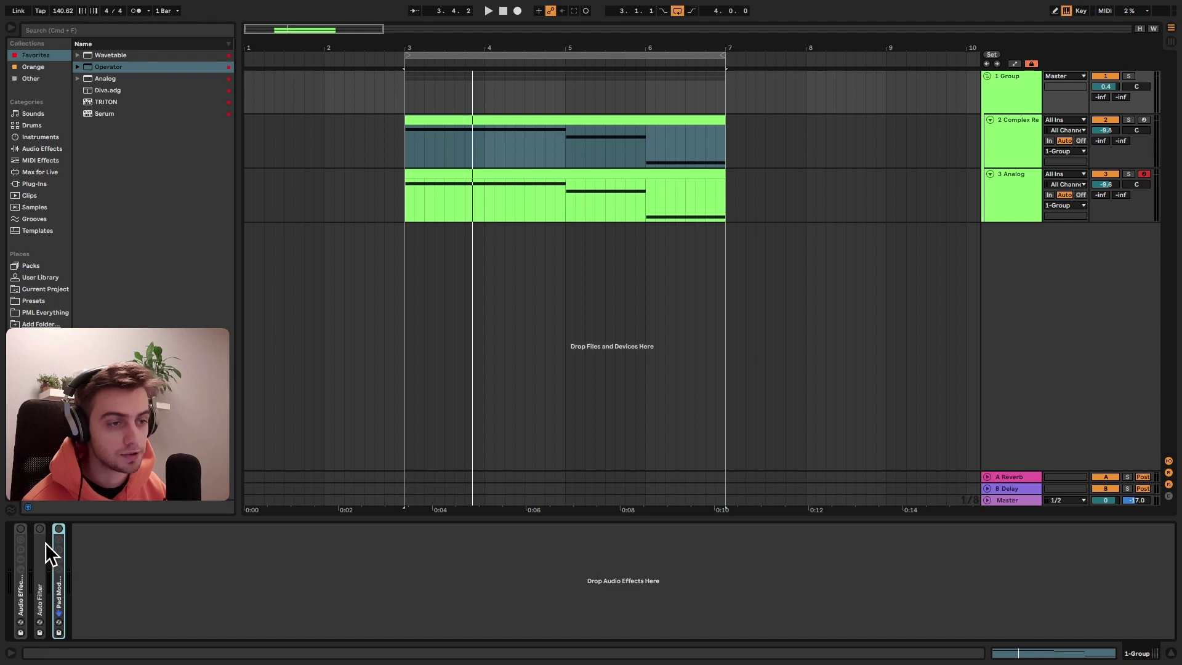
left_click_drag(46, 541, 80, 524)
double_click(58, 552)
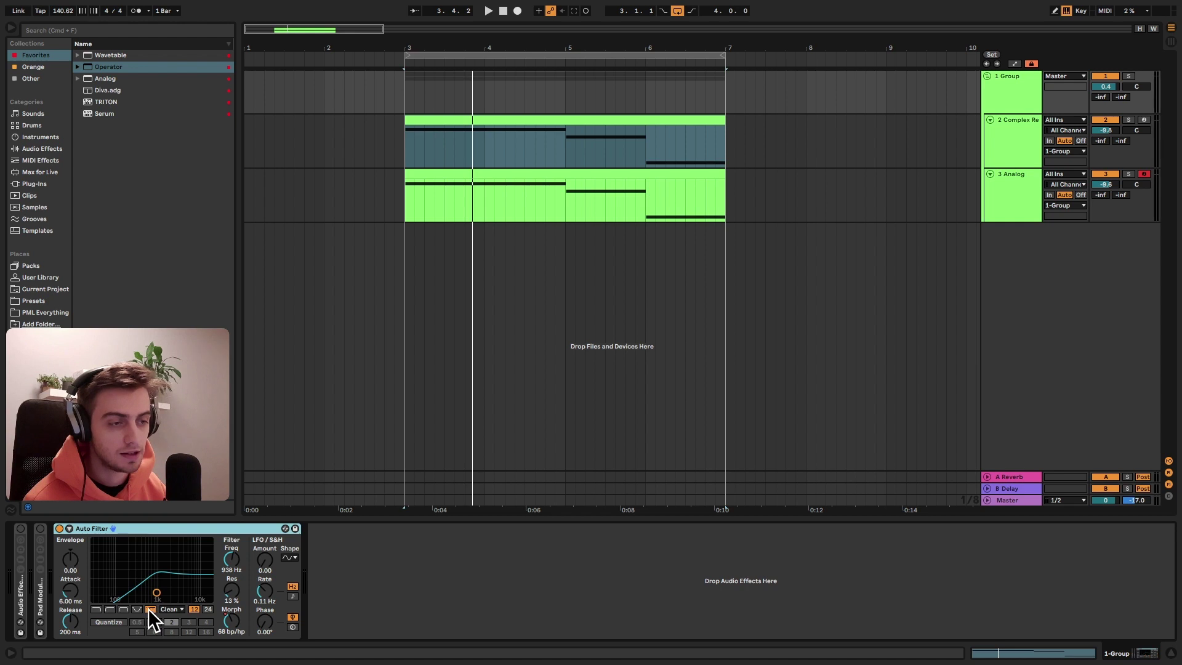
left_click_drag(234, 620, 235, 616)
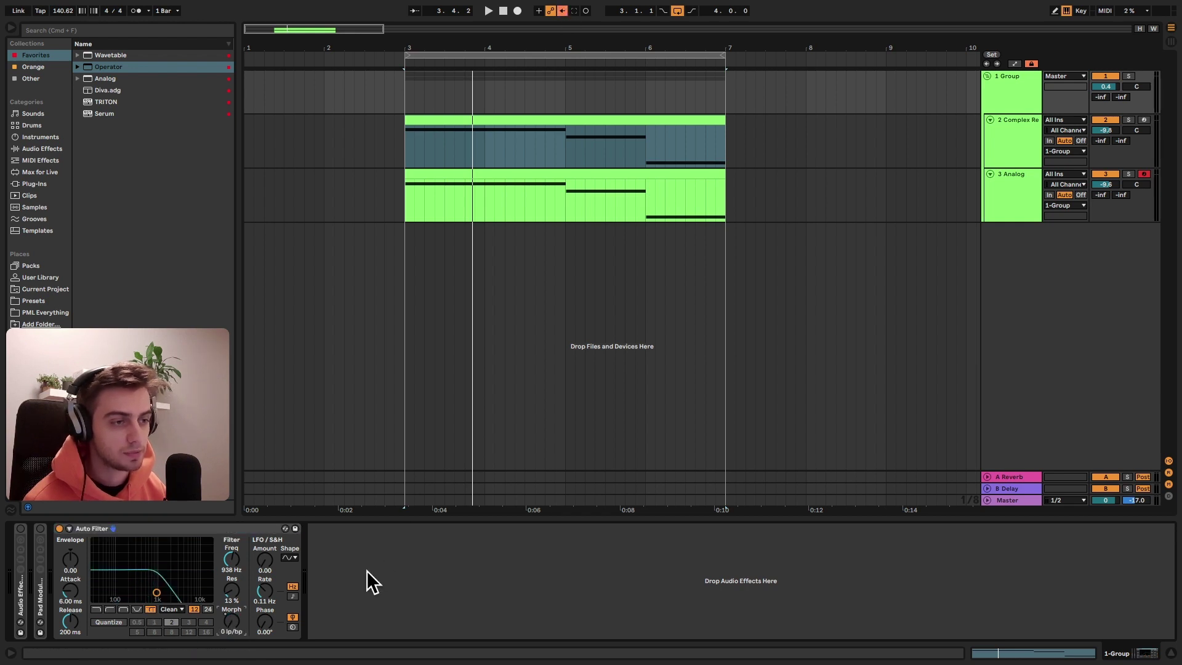
Step: Show and re-enable the Auto Filter Morph automation, then play it back
right_click(237, 618)
left_click(276, 556)
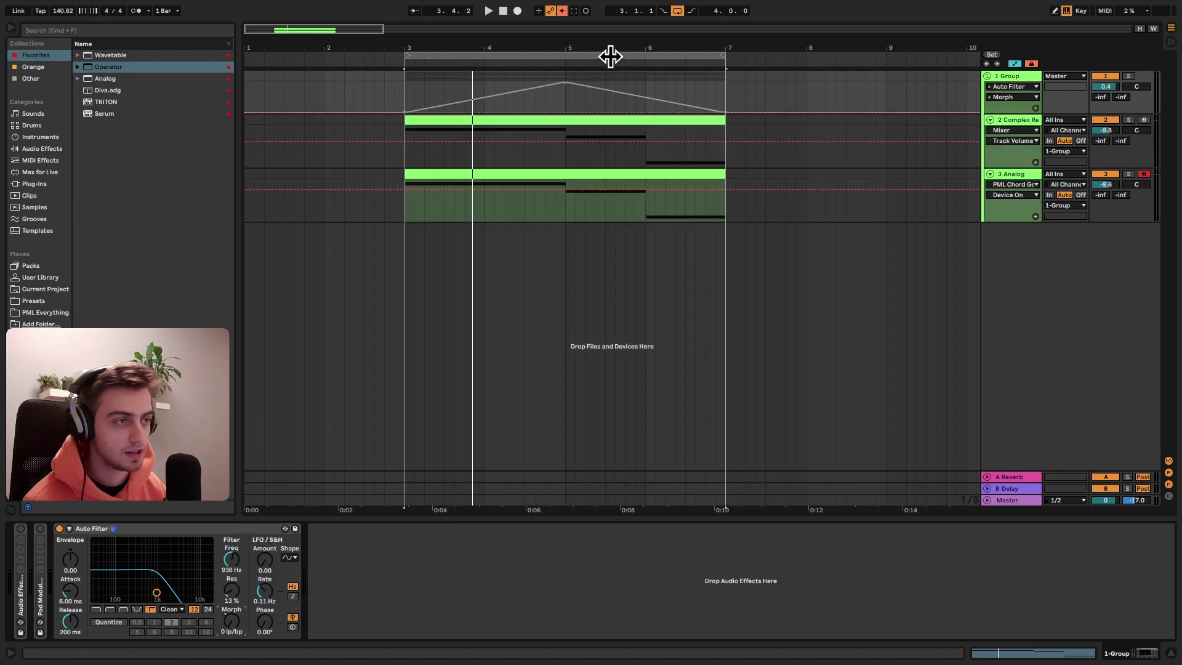
left_click(562, 11)
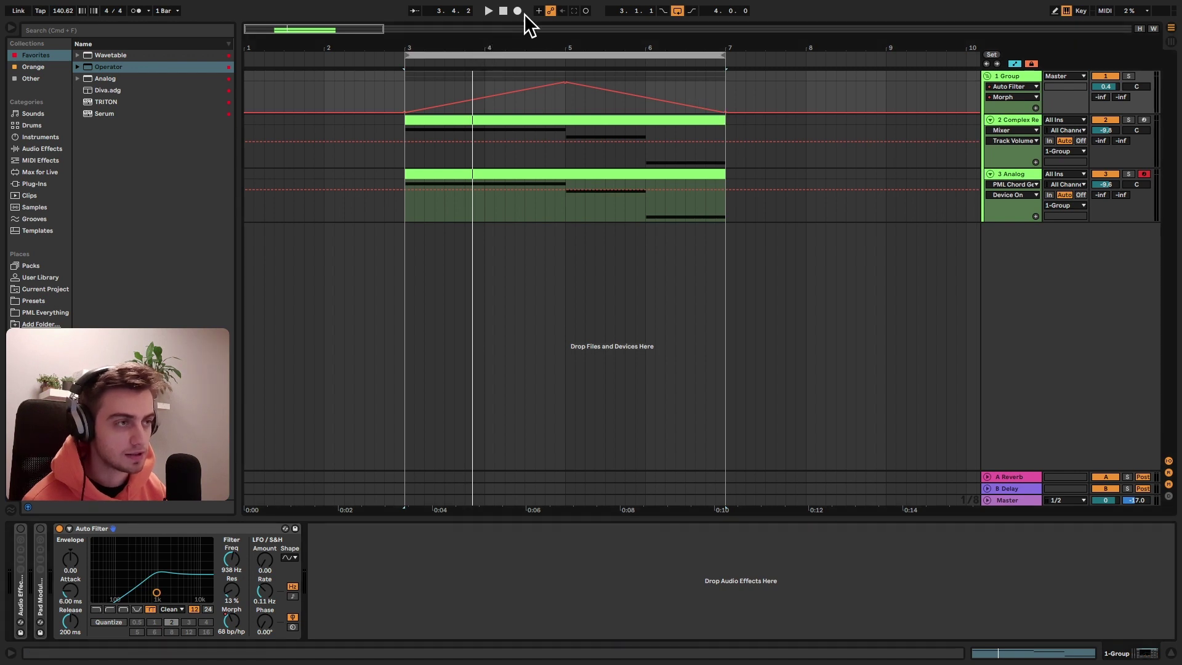
key("space")
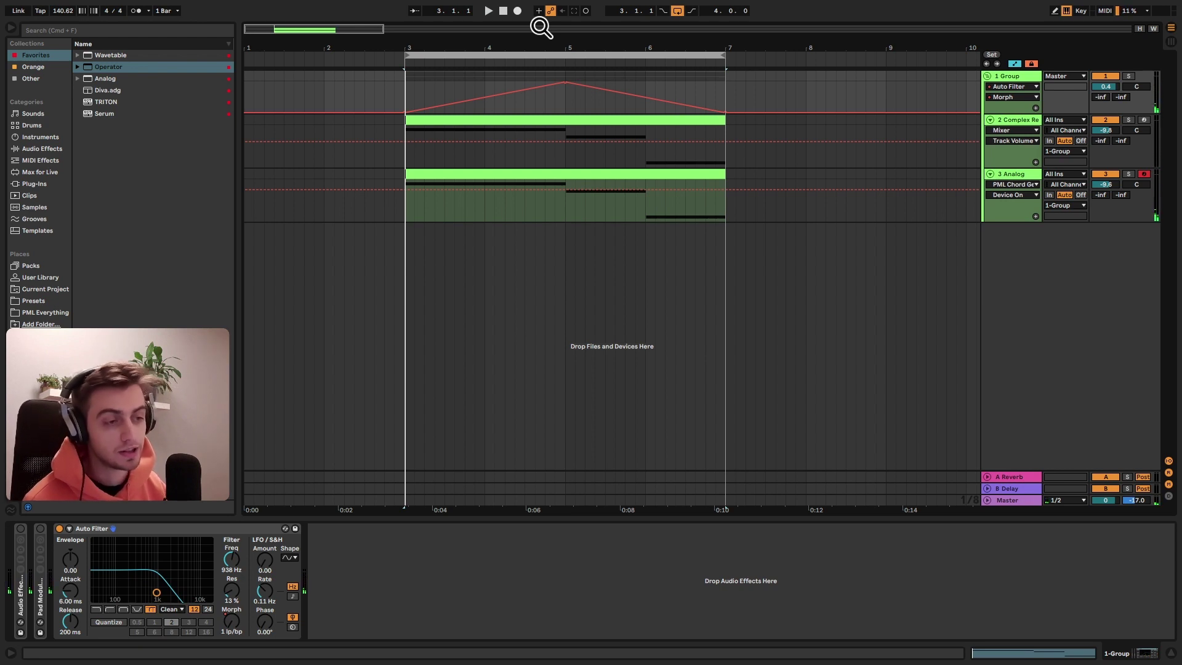
Step: Delete the Morph automation envelope and map the LFO to the Auto Filter Morph
double_click(38, 592)
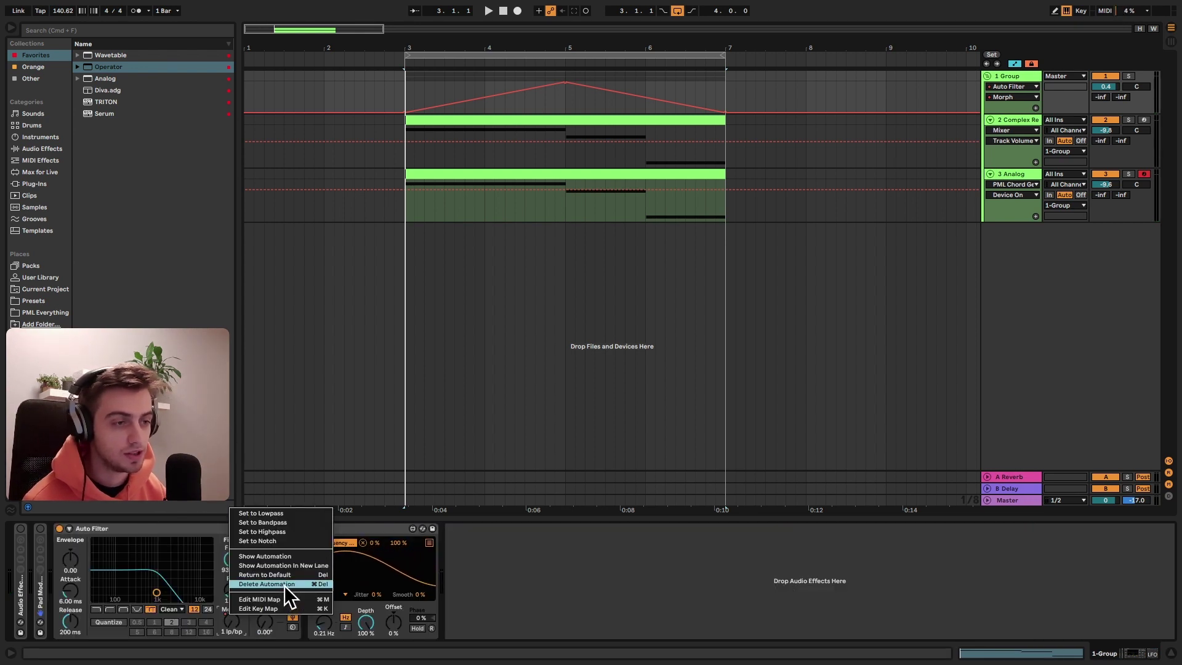
left_click(282, 584)
left_click(361, 541)
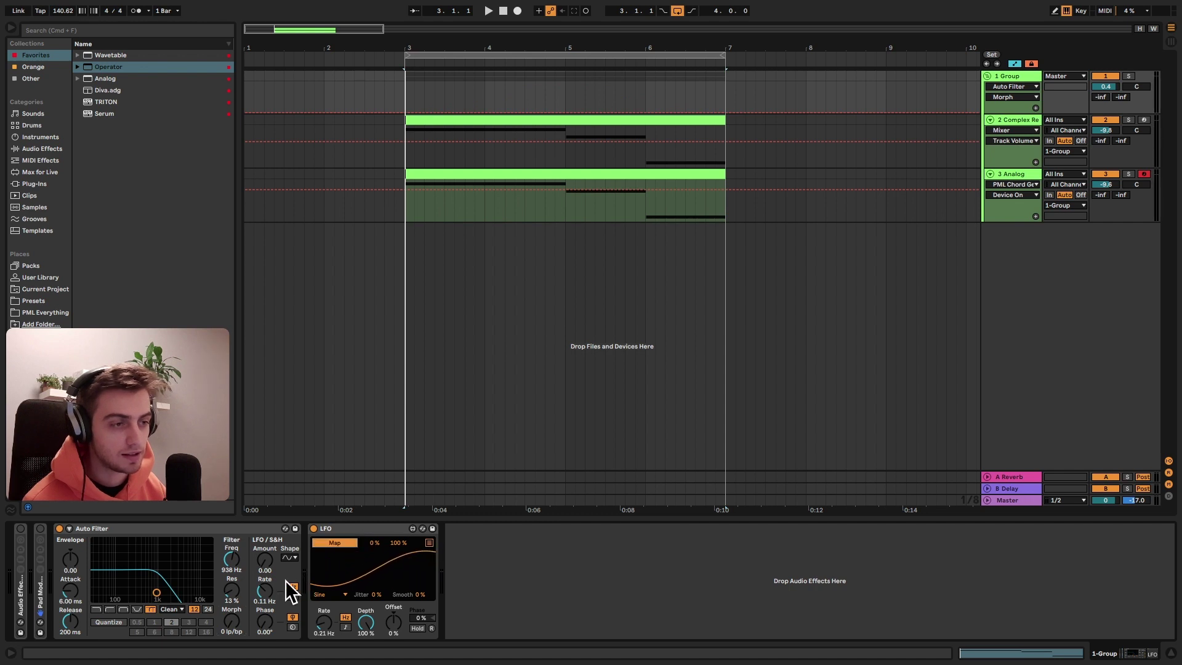
left_click(236, 620)
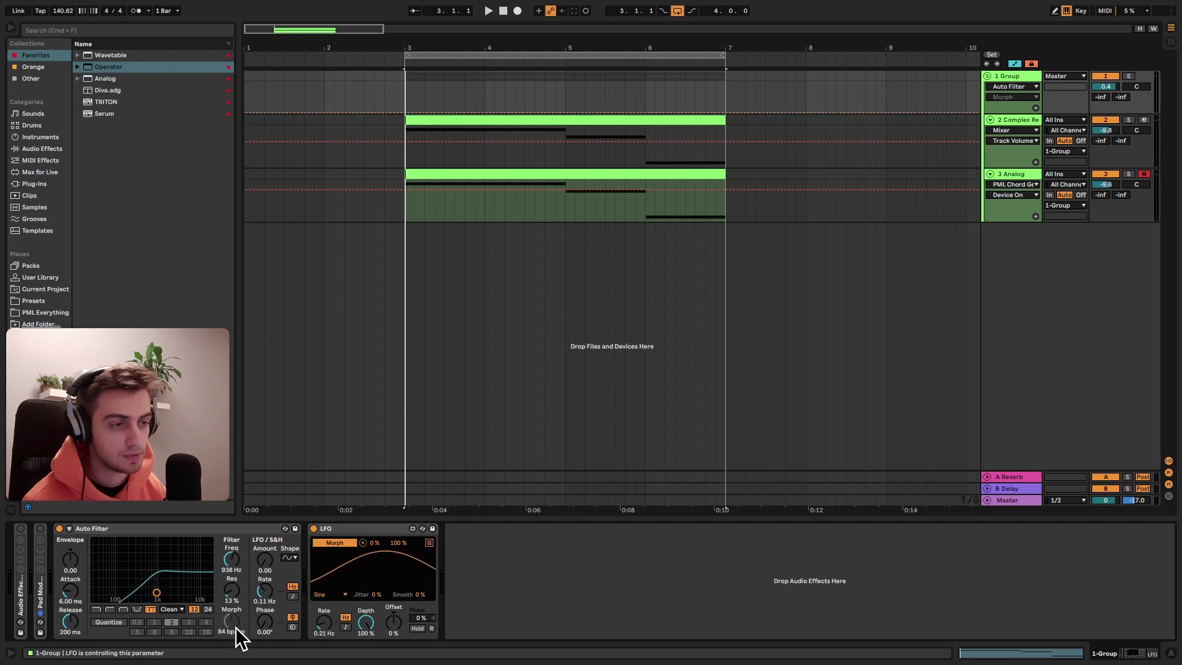
Step: Play the looped four-bar range and set the Morph LFO rate to 0.25 Hz
left_click(536, 54)
key("space")
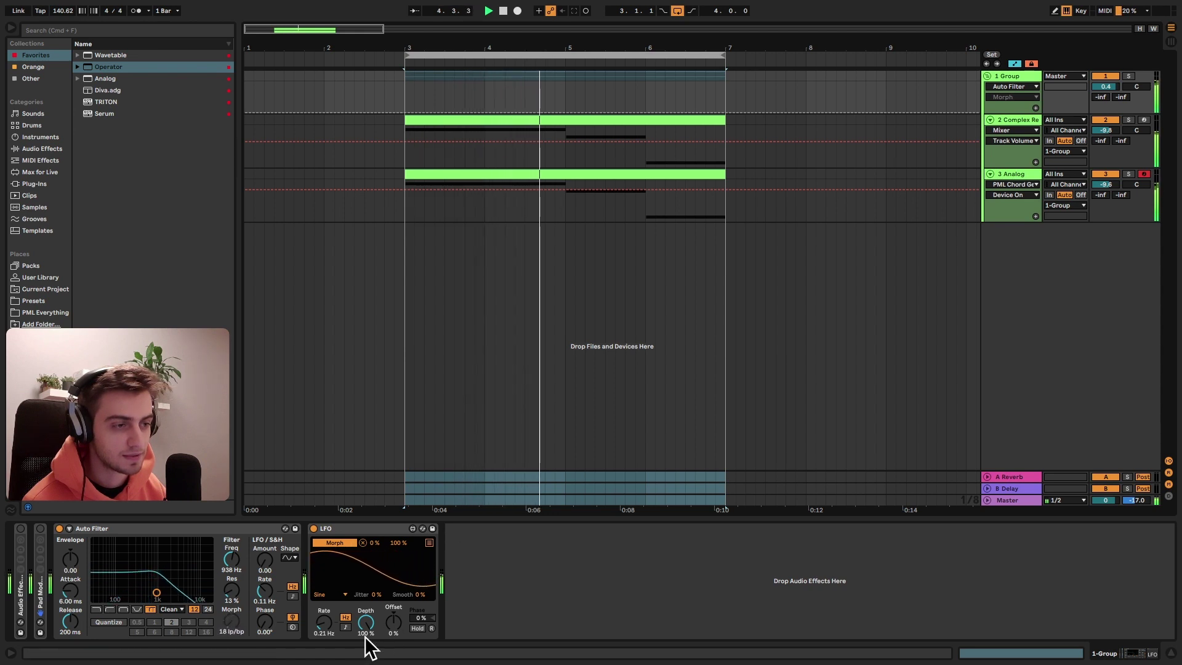
mouse_move(323, 619)
left_mouse_down()
mouse_move(323, 658)
mouse_move(326, 598)
mouse_move(326, 623)
left_mouse_up()
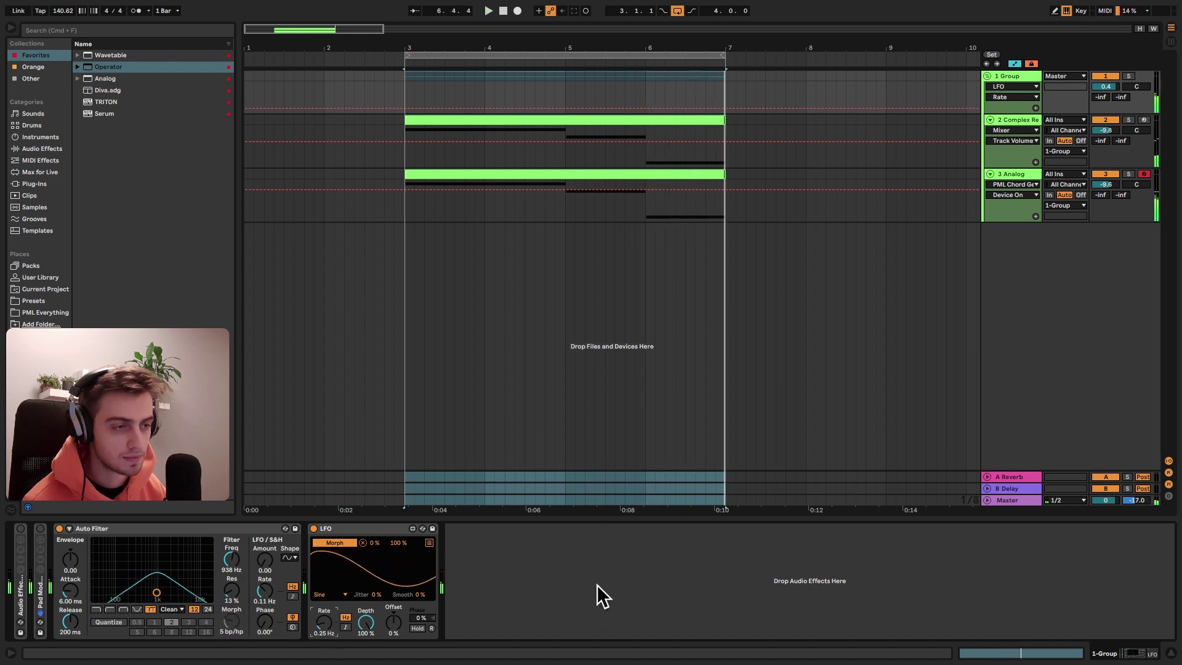